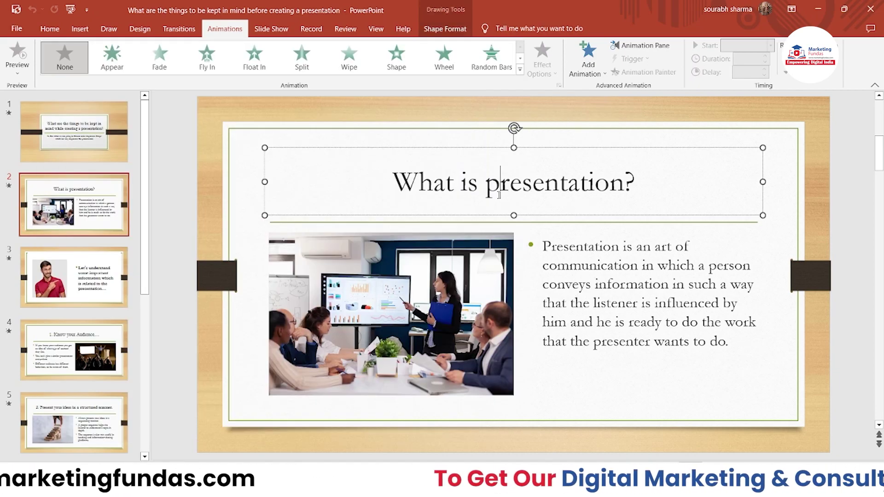
Select the title on slide 1 and expand the full animation effects gallery
click(520, 59)
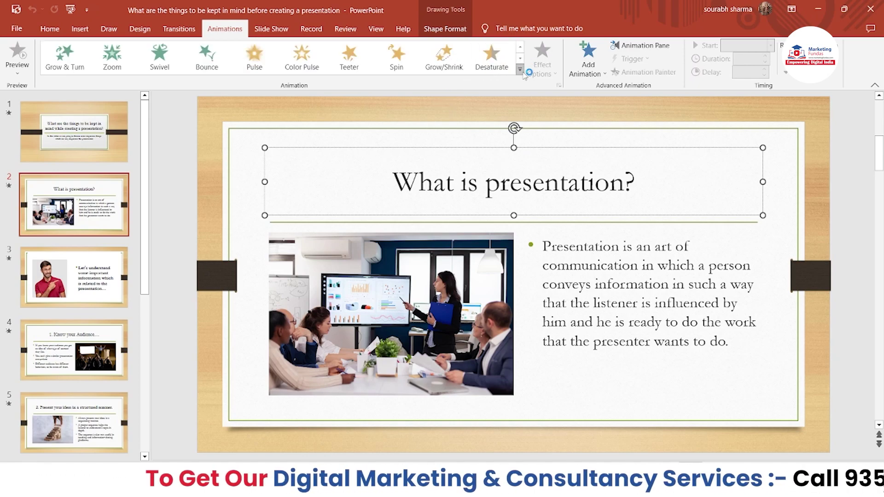
click(519, 59)
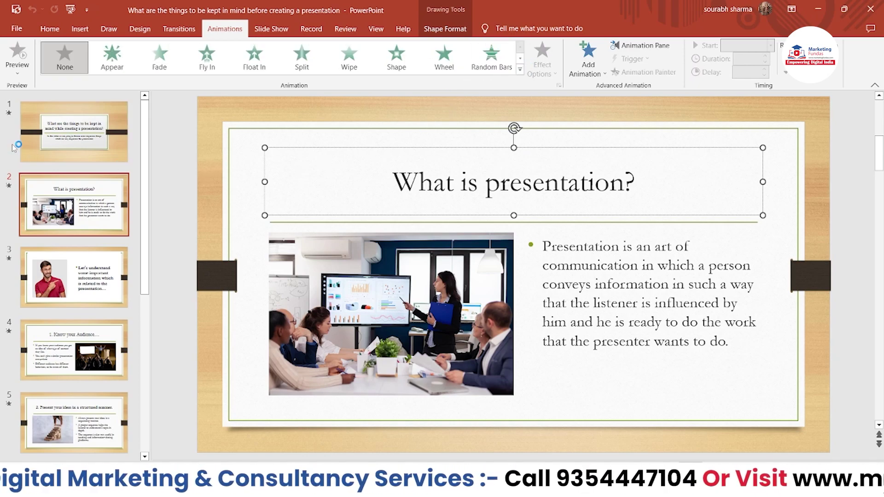
click(50, 138)
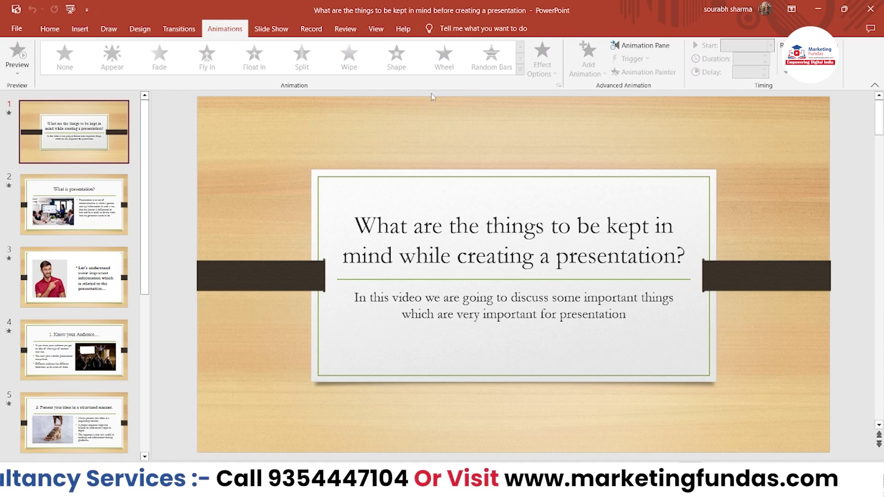
click(447, 232)
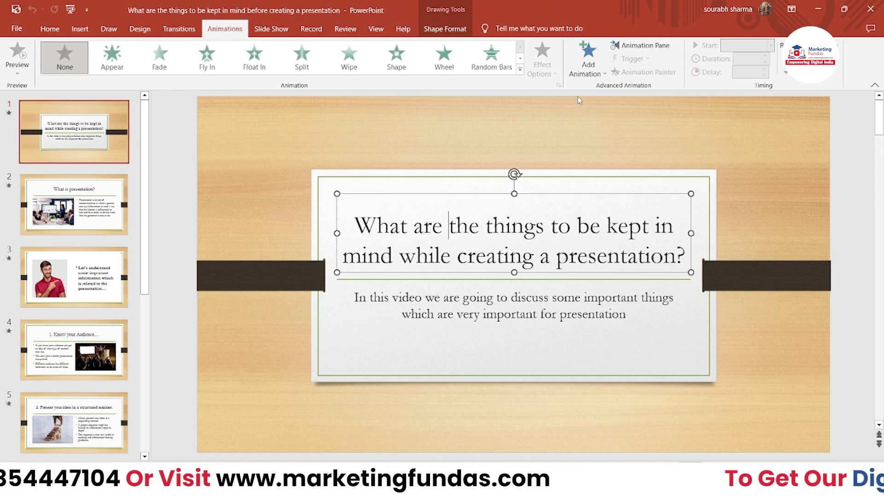
click(520, 69)
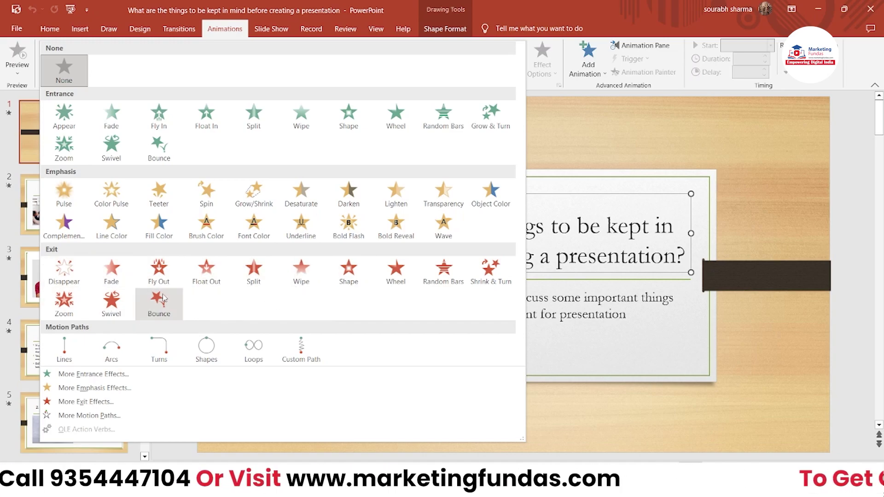
click(578, 146)
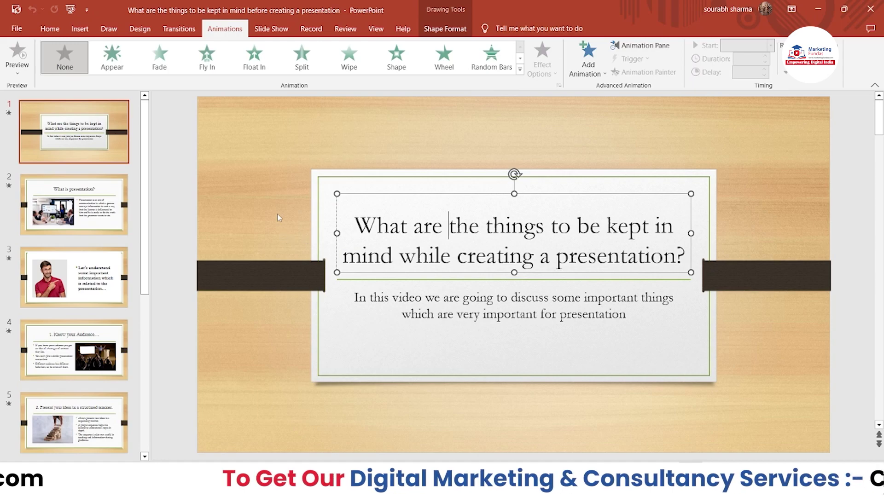
drag(145, 167, 150, 142)
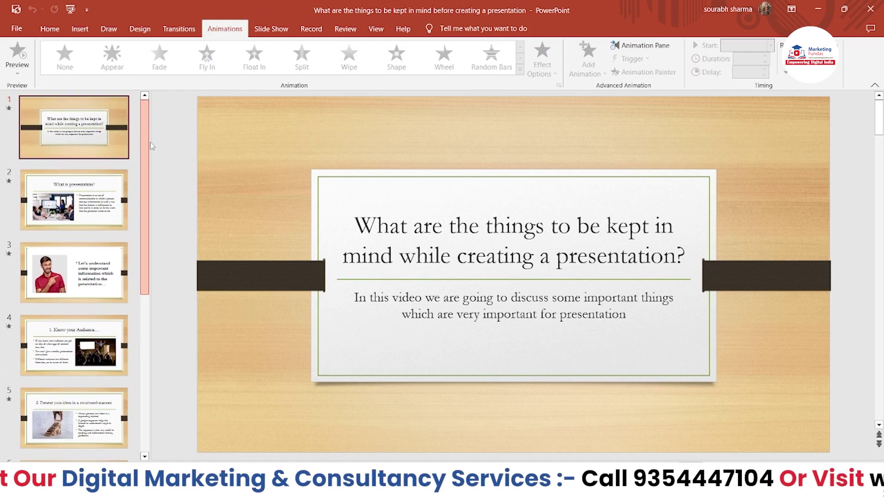
click(446, 219)
drag(355, 225, 676, 258)
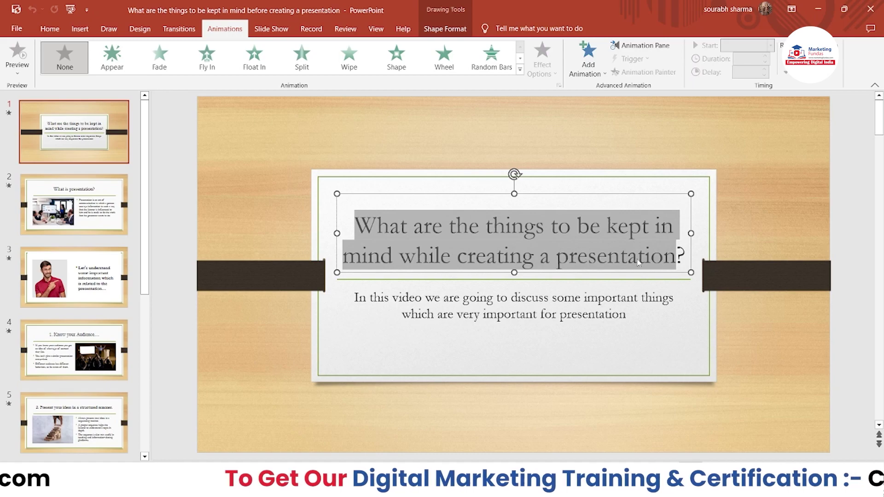
click(684, 256)
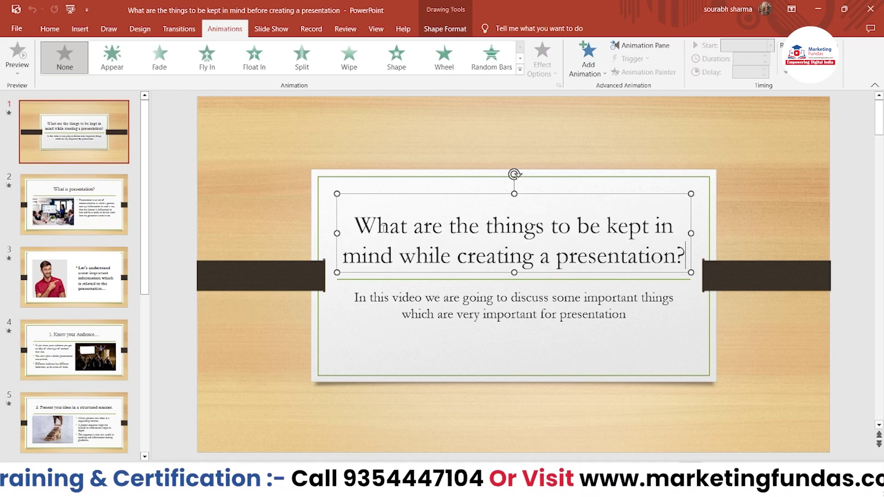
click(519, 58)
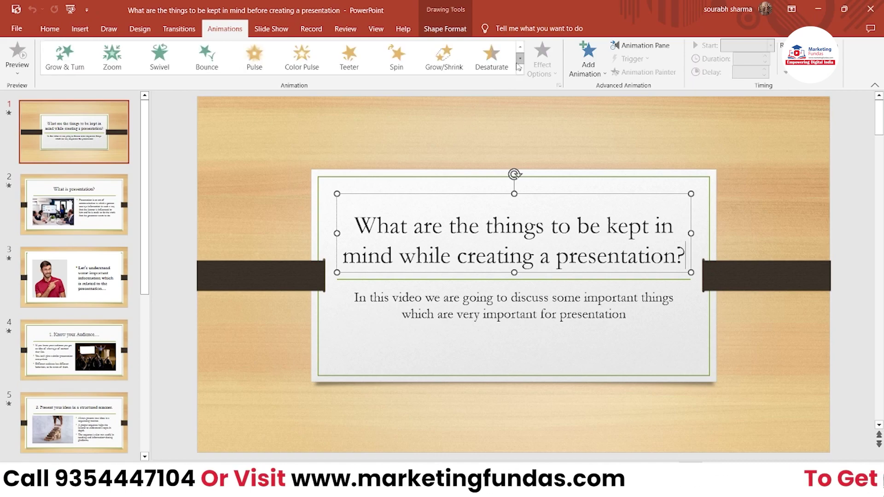
click(520, 69)
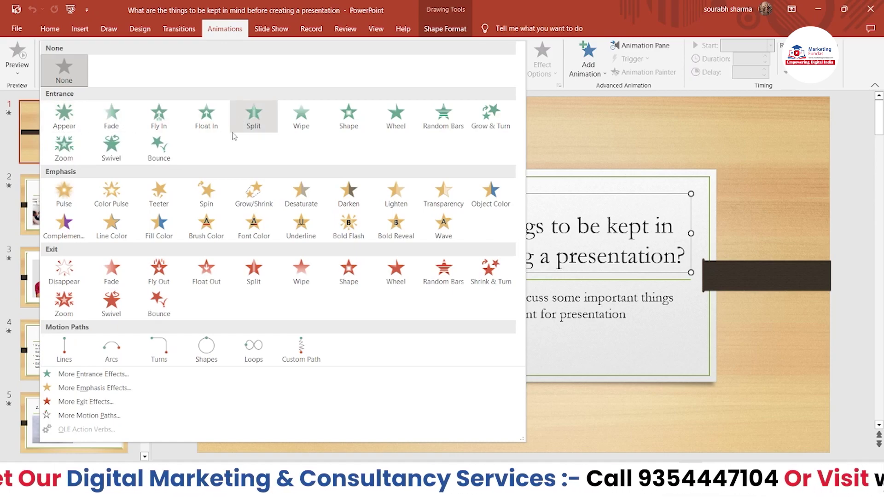
Browse the More Entrance Effects list, then cancel without changes
click(101, 375)
mouse_move(507, 228)
mouse_down()
mouse_move(517, 292)
mouse_move(512, 232)
mouse_up()
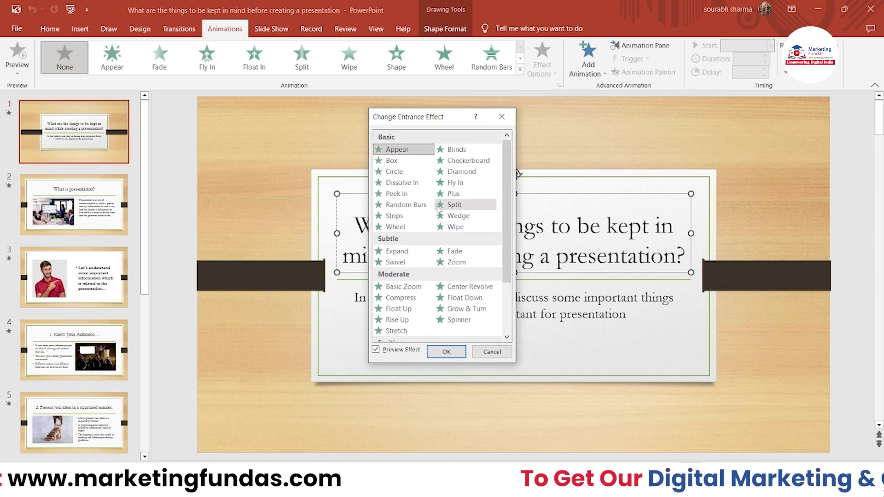
scroll(398, 251, down, 1)
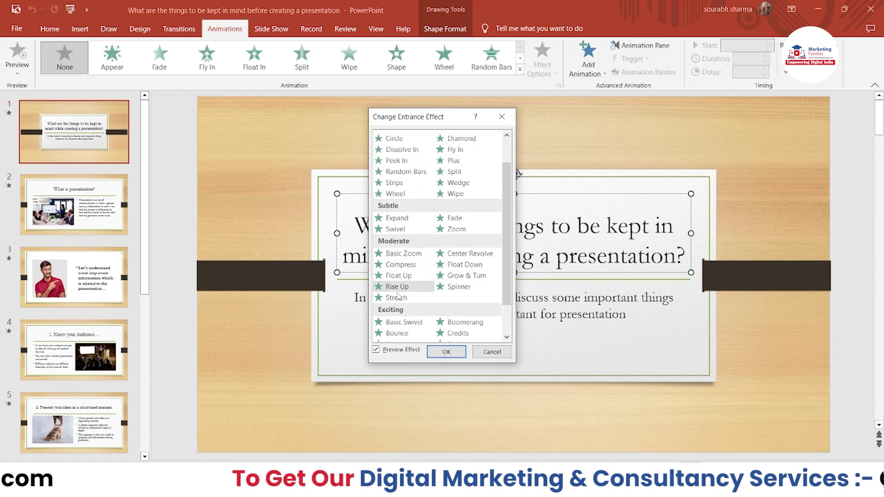
scroll(395, 288, down, 1)
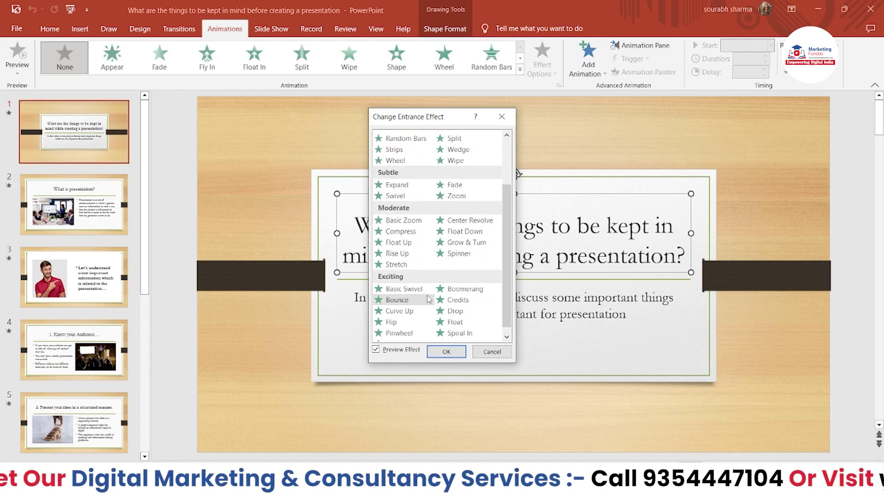
scroll(414, 299, up, 3)
click(492, 351)
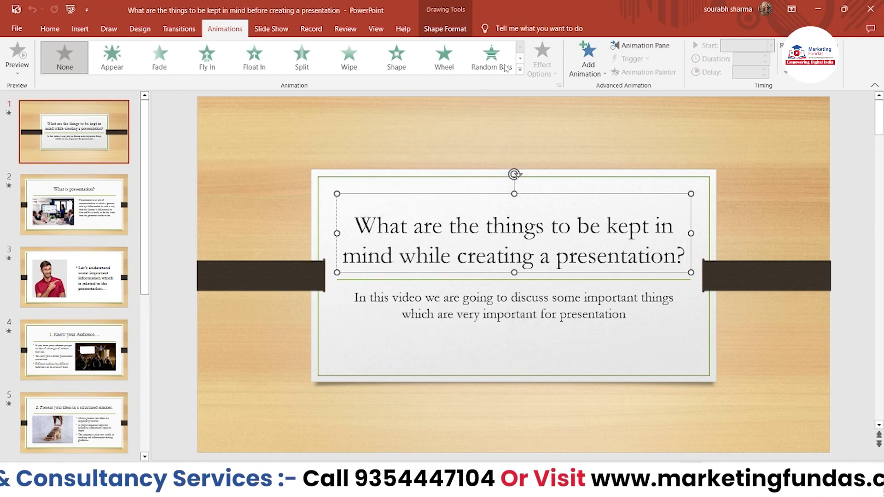
Apply the Fly In entrance animation to the slide 1 title
click(519, 58)
click(519, 69)
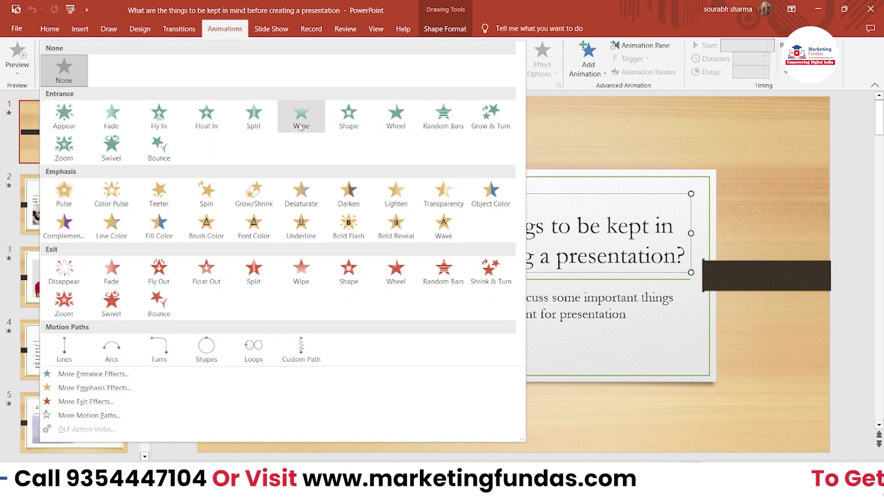
click(163, 121)
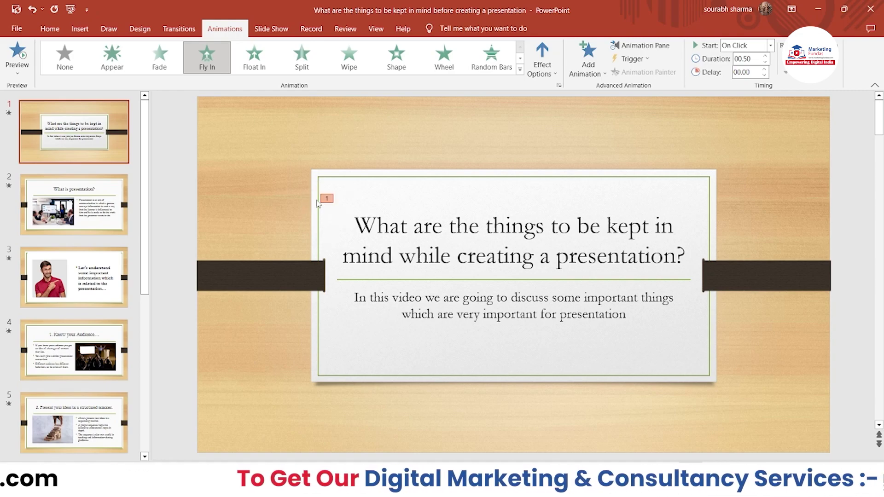
Give the slide 1 subtitle a Random Bars entrance as animation 2
click(422, 297)
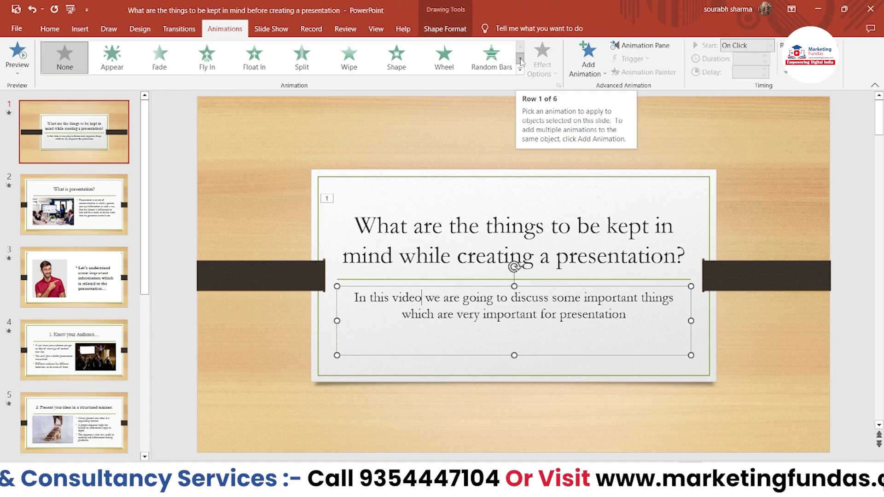
click(489, 65)
click(335, 295)
click(327, 294)
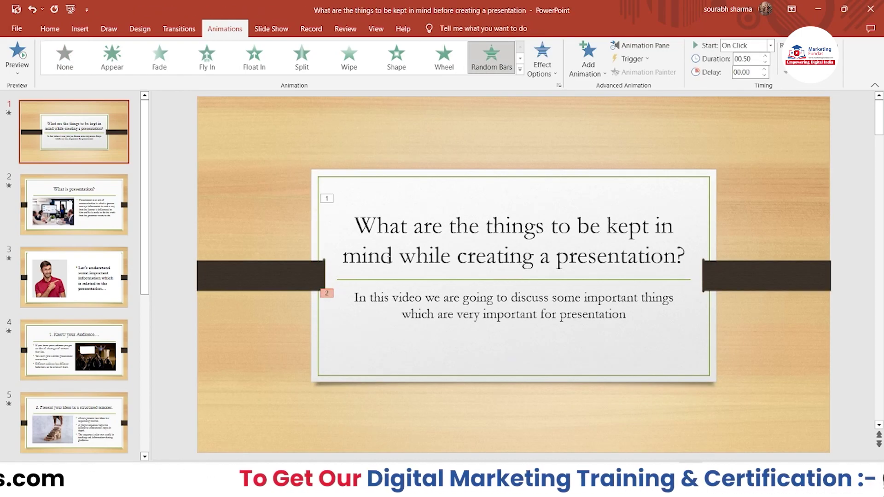
Preview slide 1's animations, then reselect the slide 1 title
click(20, 60)
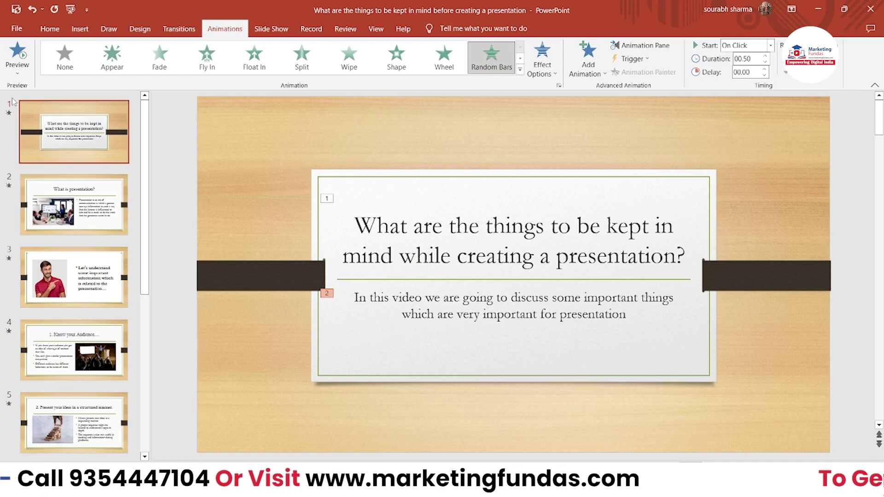
click(15, 54)
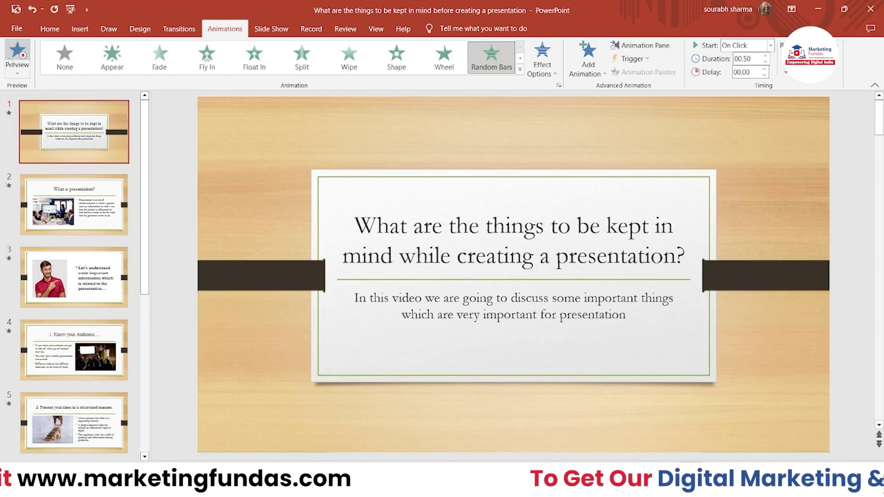
click(519, 58)
click(519, 70)
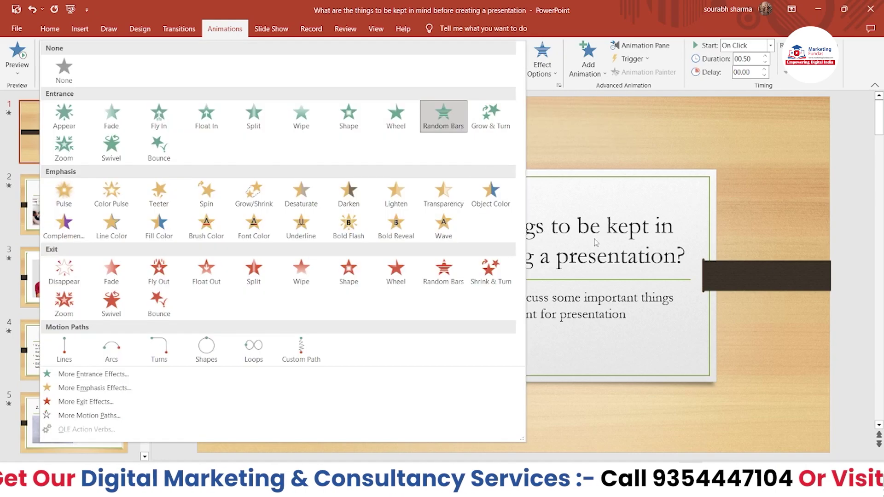
click(612, 309)
click(20, 117)
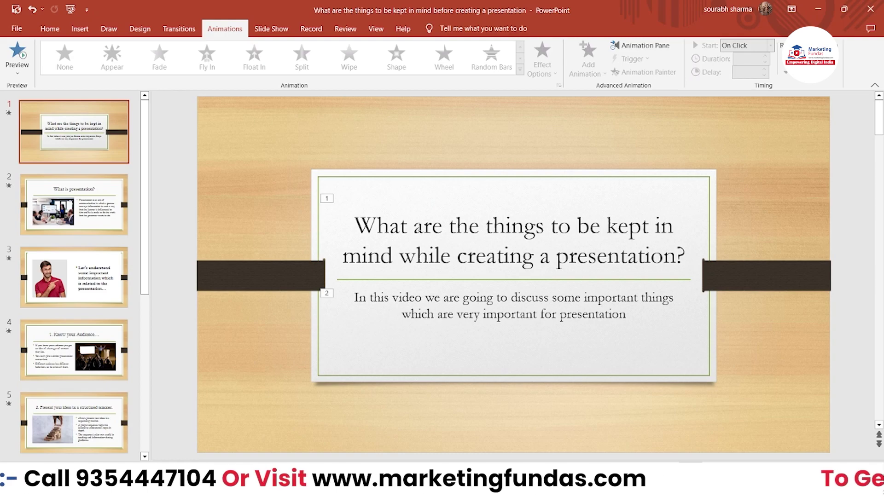
click(413, 226)
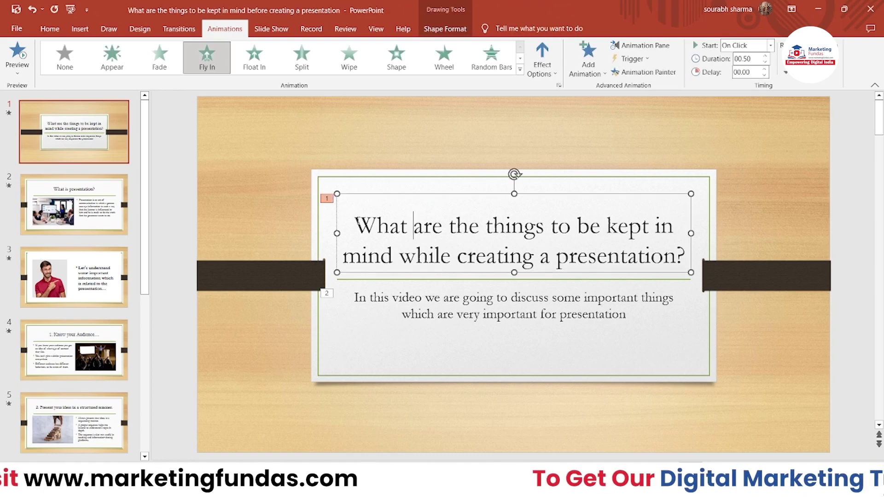
Preview the slide 1 title's Fly In animation
click(405, 296)
click(513, 273)
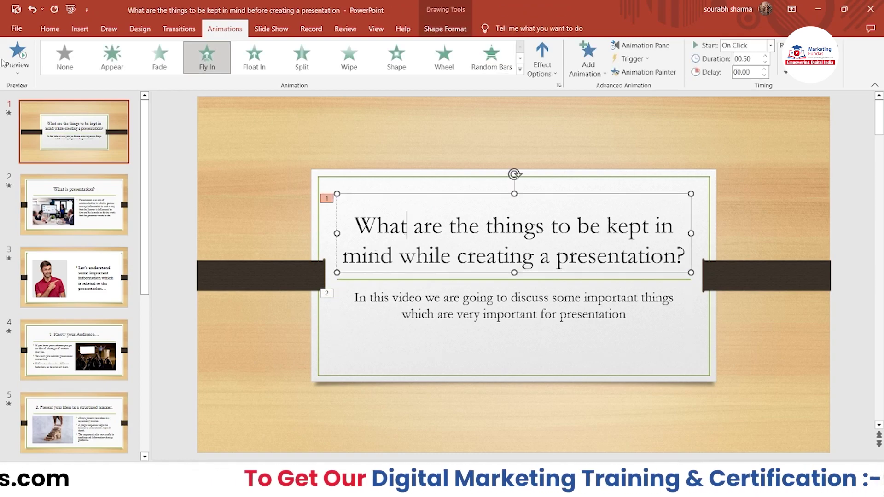
click(17, 52)
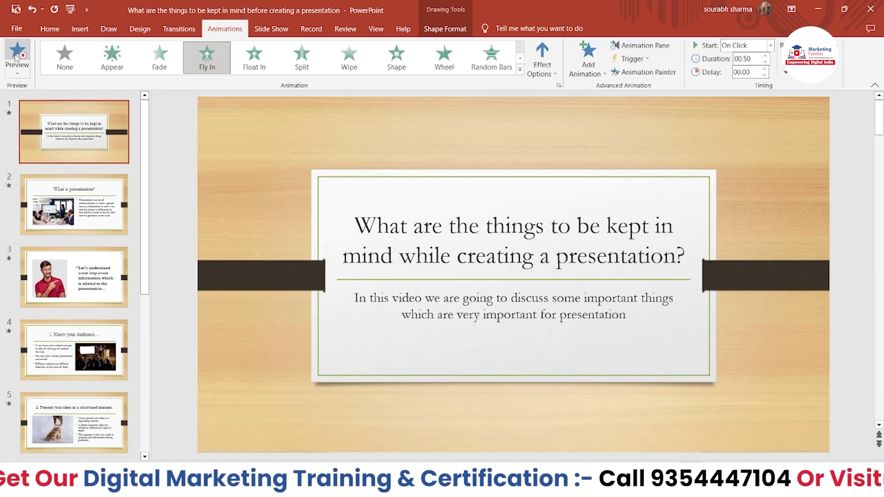
Move to slide 2, 'What is presentation?', for editing
click(74, 204)
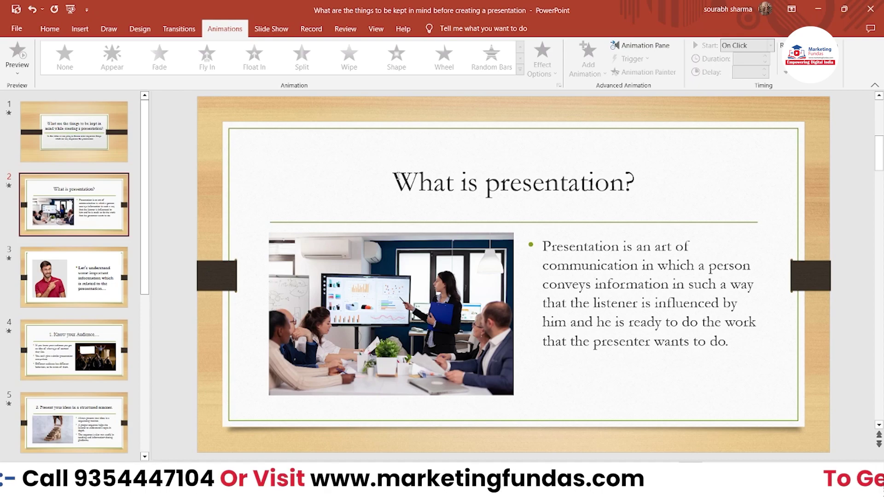
drag(396, 179, 642, 184)
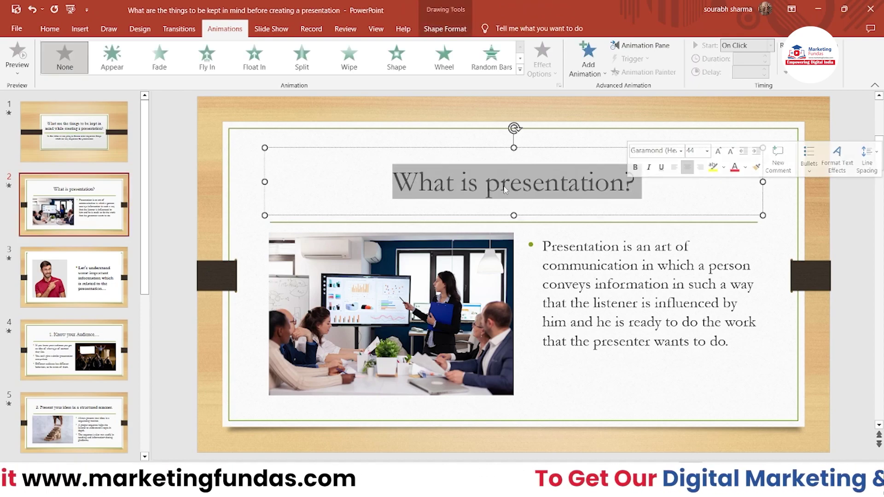
click(119, 159)
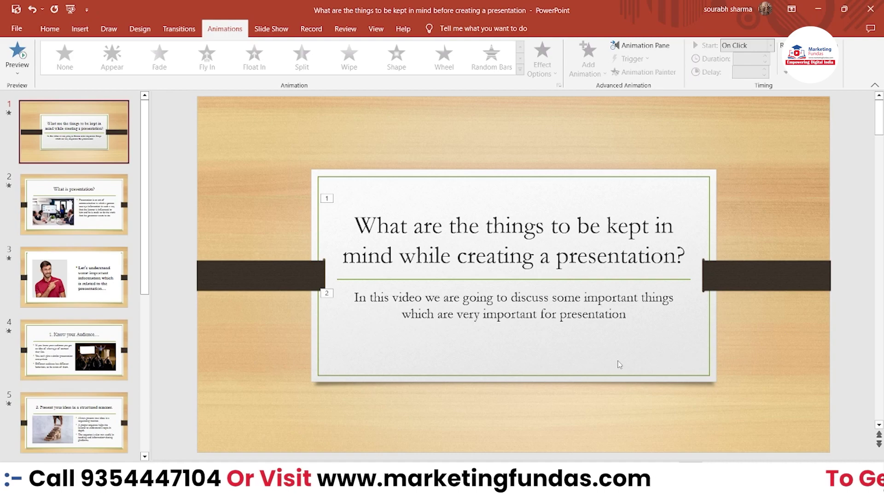
click(115, 220)
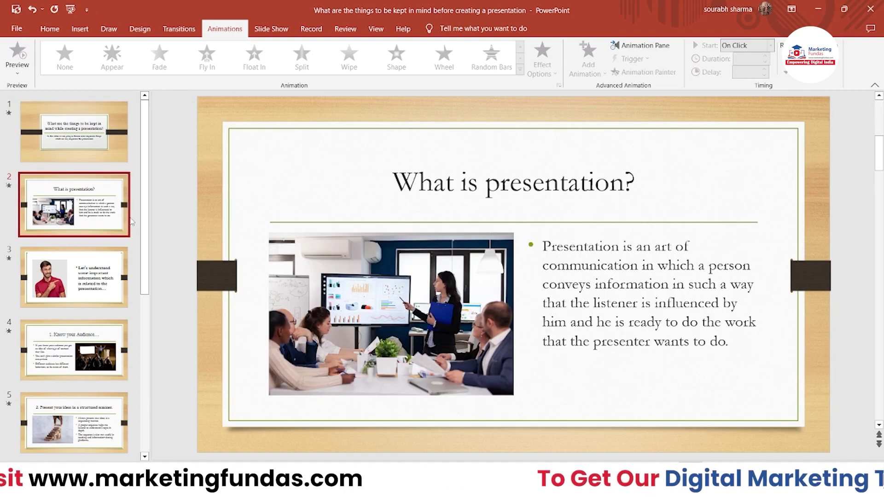
Give the slide 2 title a Float In entrance animation
key(Up)
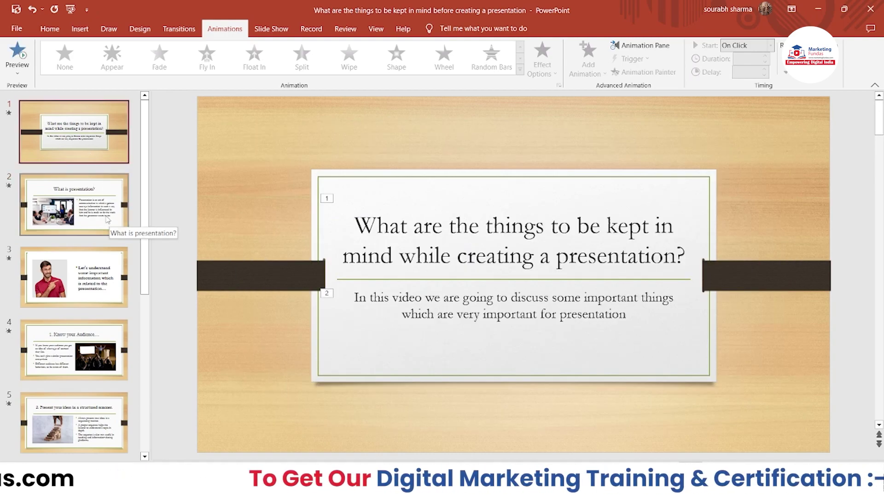
click(106, 219)
drag(396, 183, 611, 195)
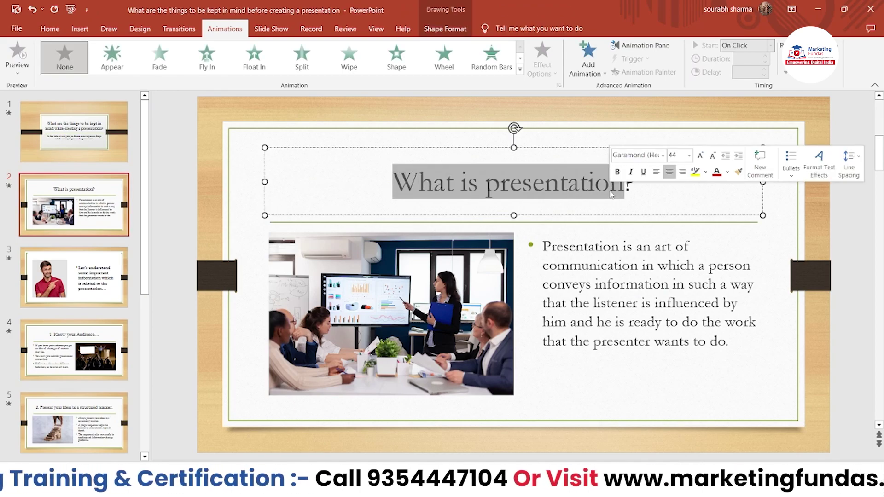
click(631, 192)
click(545, 184)
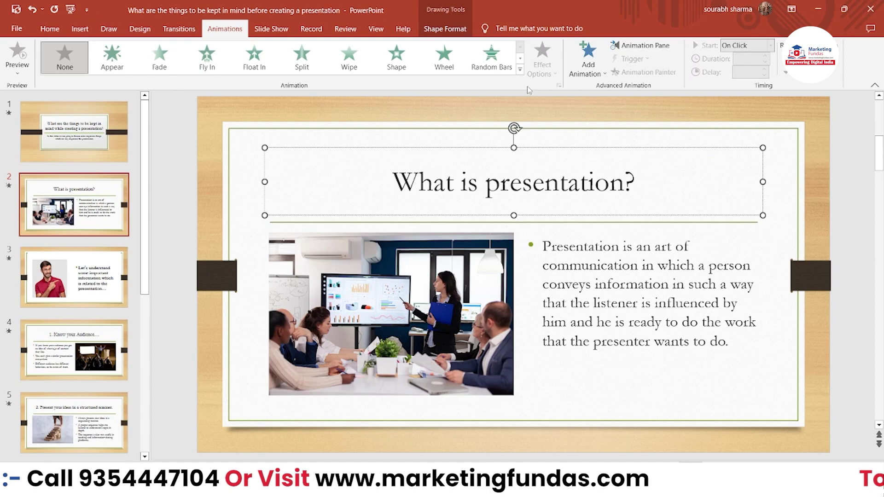
click(520, 59)
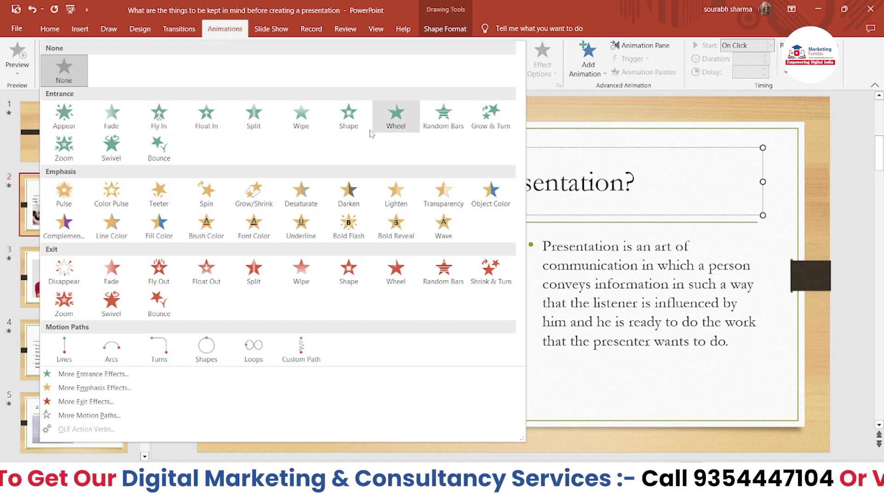
click(205, 121)
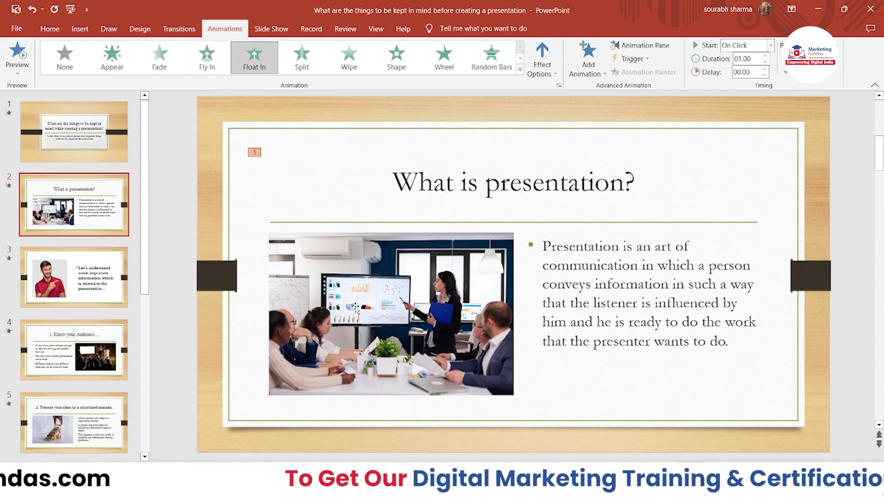
Give the meeting picture a Bounce entrance, then select the bullet text
click(394, 343)
click(520, 58)
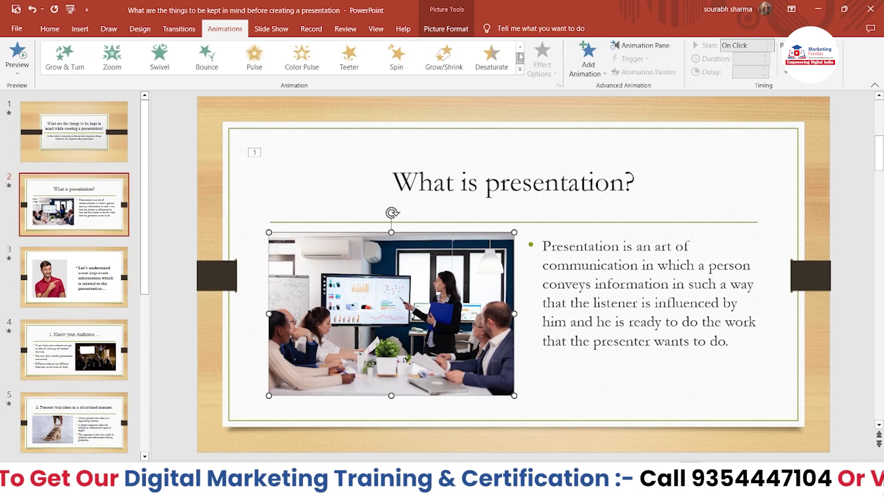
click(520, 70)
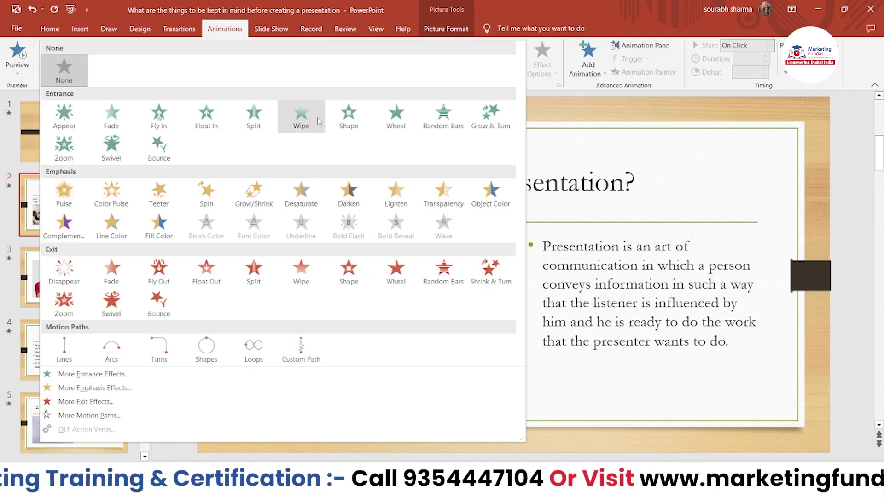
click(159, 148)
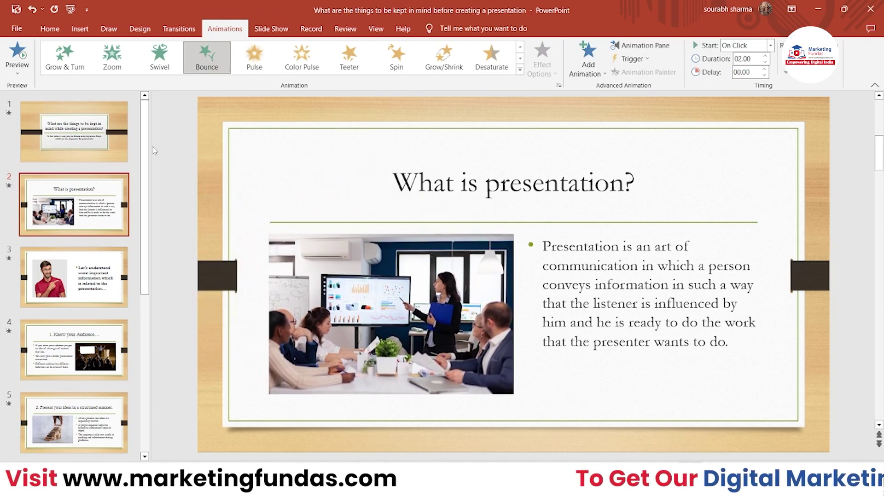
click(576, 258)
mouse_move(543, 246)
mouse_down()
mouse_move(668, 322)
mouse_move(737, 350)
mouse_up()
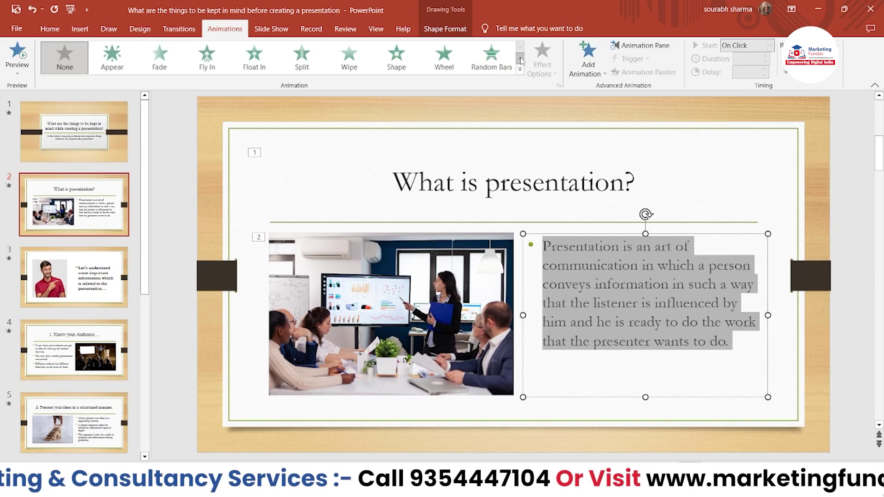